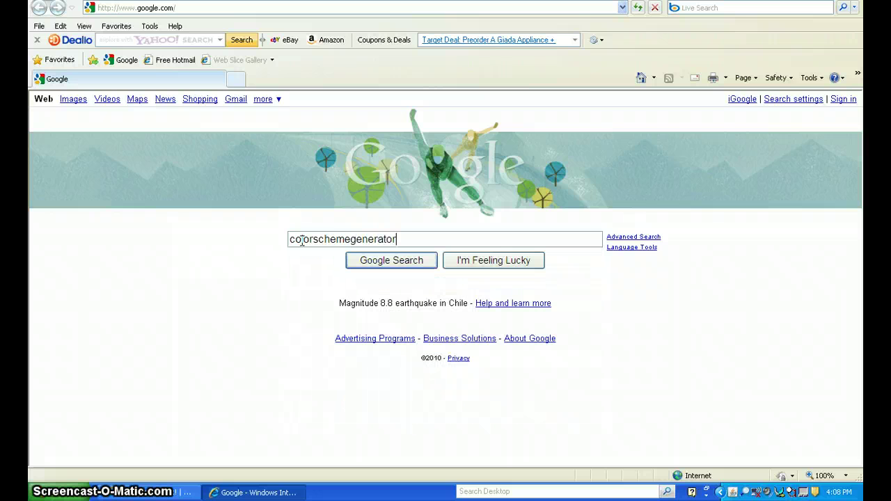
Step: Search Google for "colorschemegenerator 3" and open the Color Scheme Designer 3 result
{"action": "type", "text": "3"}
{"action": "key", "text": "Return"}
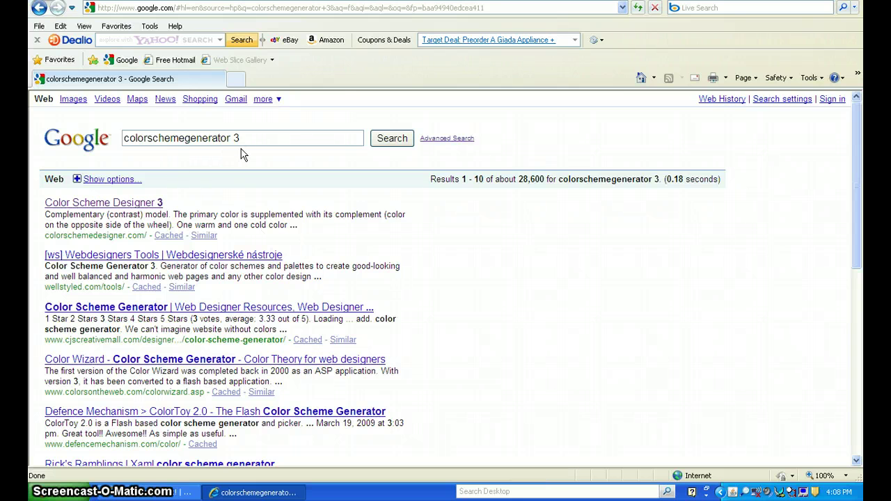
{"action": "left_click", "coordinate": [120, 204]}
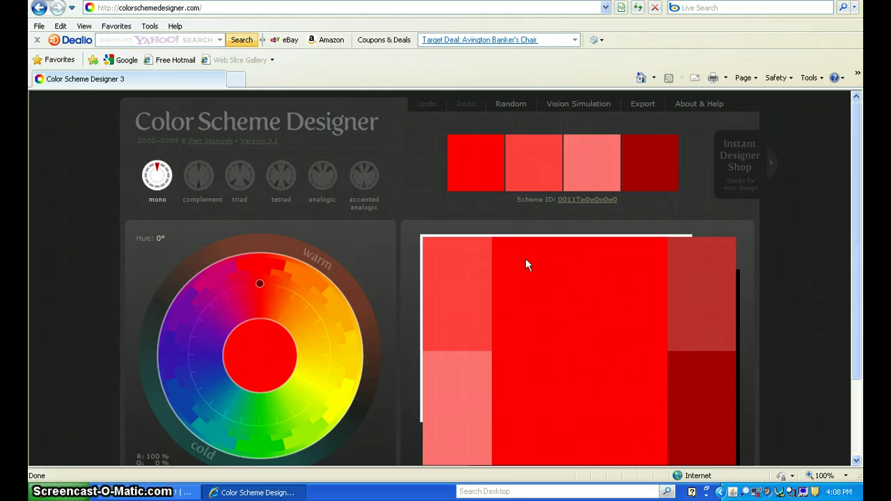
Step: With the mono scheme, try an orange base hue of 21° and a teal base hue of 210° on the color wheel
{"action": "left_click", "coordinate": [156, 183]}
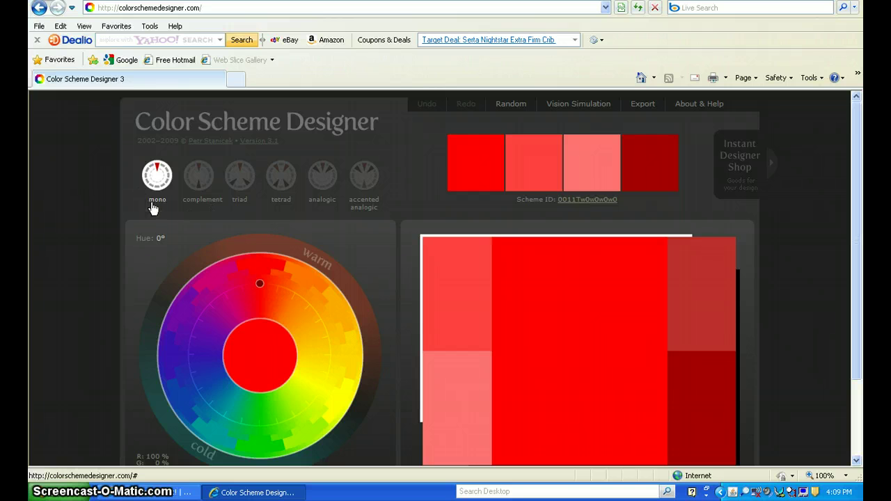
{"action": "mouse_move", "coordinate": [273, 307]}
{"action": "left_mouse_down"}
{"action": "mouse_move", "coordinate": [302, 331]}
{"action": "mouse_move", "coordinate": [306, 379]}
{"action": "mouse_move", "coordinate": [265, 408]}
{"action": "mouse_move", "coordinate": [210, 420]}
{"action": "mouse_move", "coordinate": [190, 361]}
{"action": "mouse_move", "coordinate": [192, 310]}
{"action": "mouse_move", "coordinate": [244, 298]}
{"action": "mouse_move", "coordinate": [279, 305]}
{"action": "left_mouse_up"}
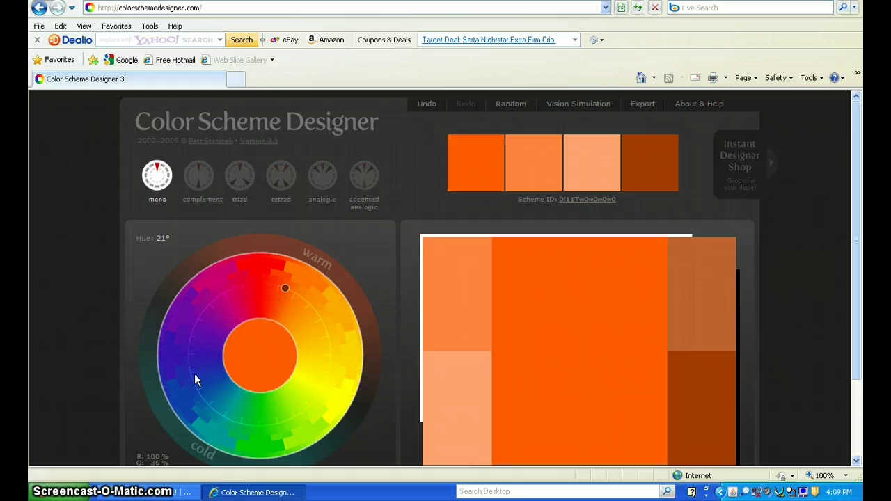
{"action": "left_click", "coordinate": [214, 426]}
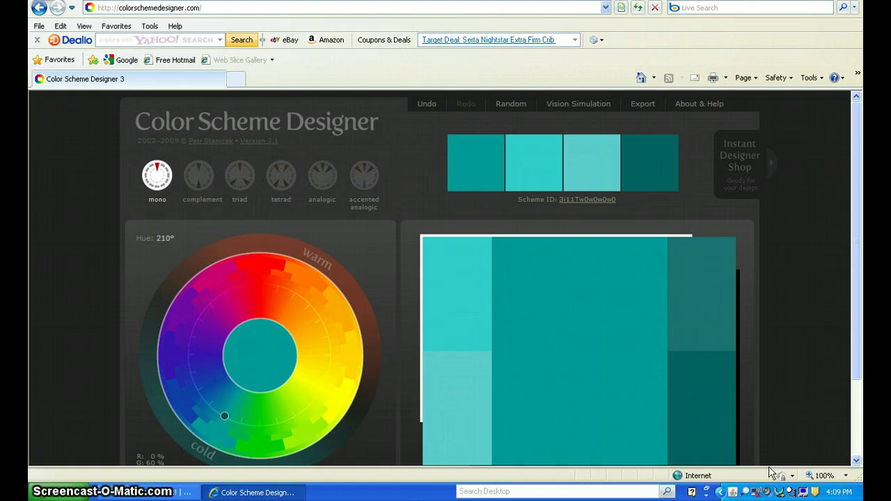
Step: Show the browser page in full screen so the color wheel and scheme preview fit in view
{"action": "left_click", "coordinate": [856, 460]}
{"action": "left_click", "coordinate": [857, 461]}
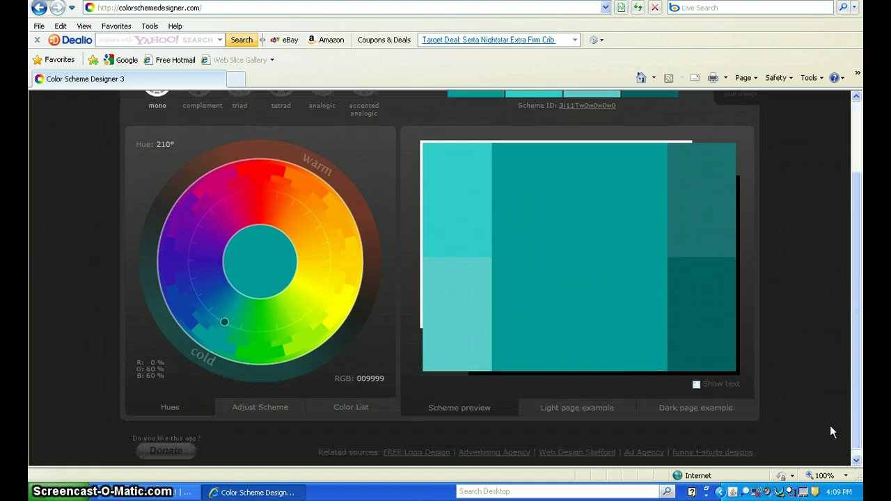
{"action": "left_click", "coordinate": [83, 26]}
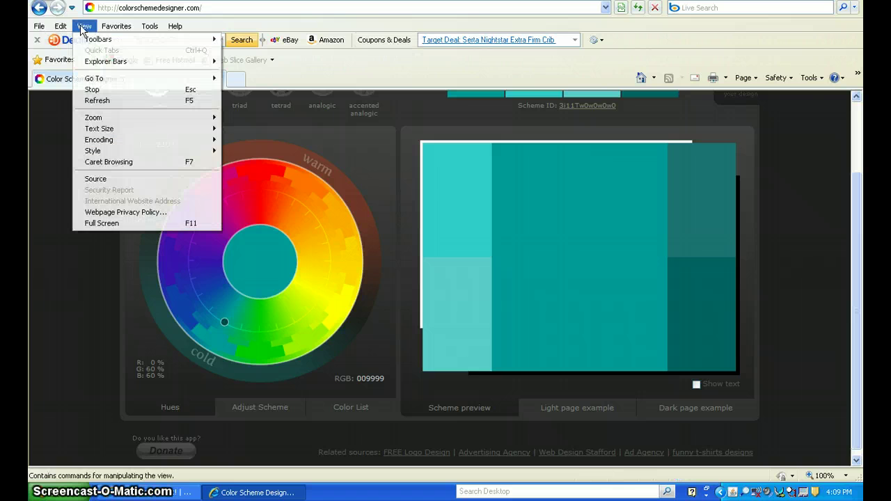
{"action": "left_click", "coordinate": [94, 224]}
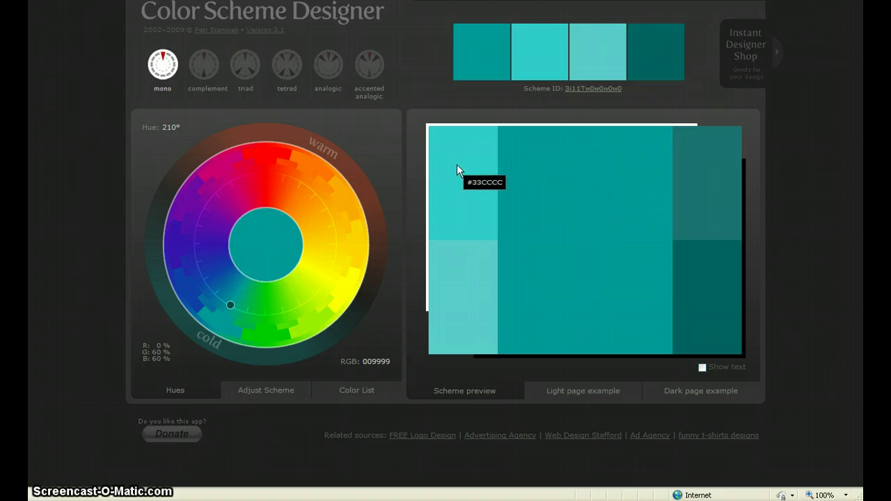
Step: Try yellow, amber and red base hues for the mono scheme, ending on purple at 297°
{"action": "left_click", "coordinate": [331, 263]}
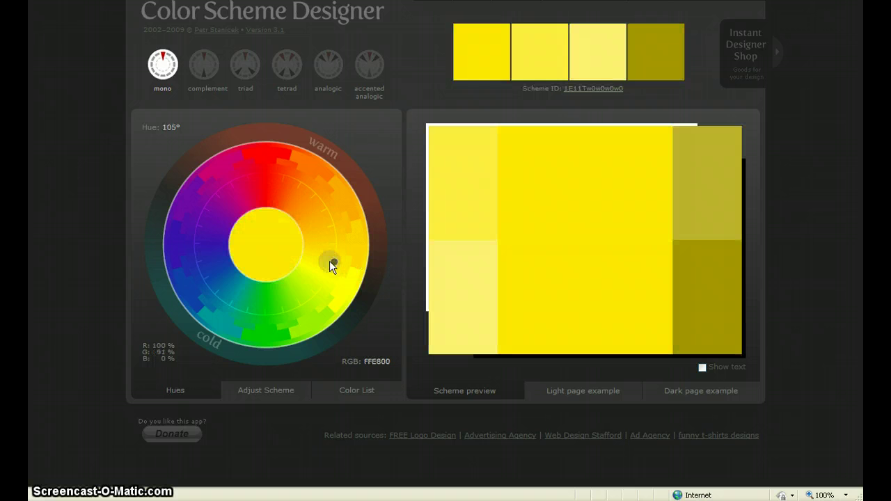
{"action": "left_click", "coordinate": [316, 227]}
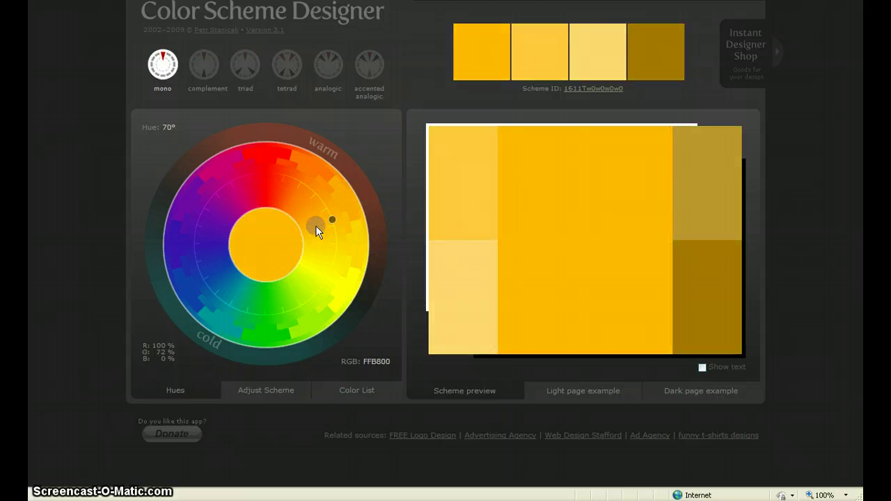
{"action": "left_click", "coordinate": [287, 183]}
{"action": "left_click", "coordinate": [270, 183]}
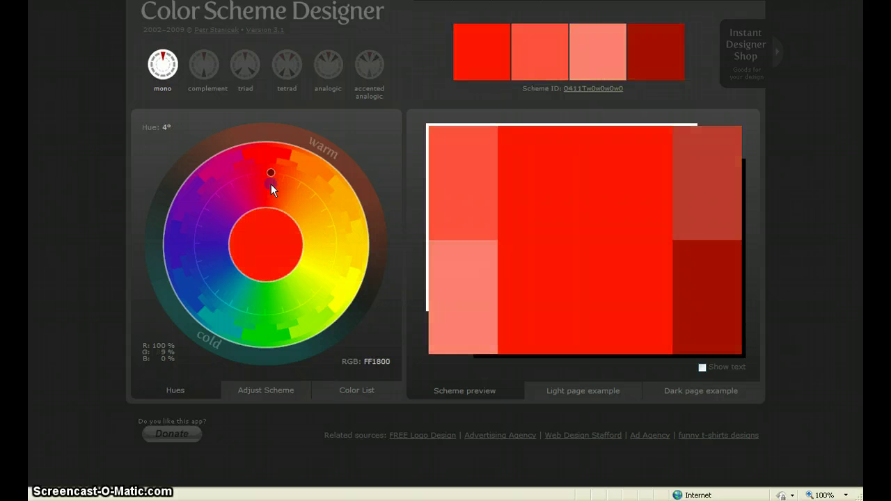
{"action": "left_click", "coordinate": [209, 215]}
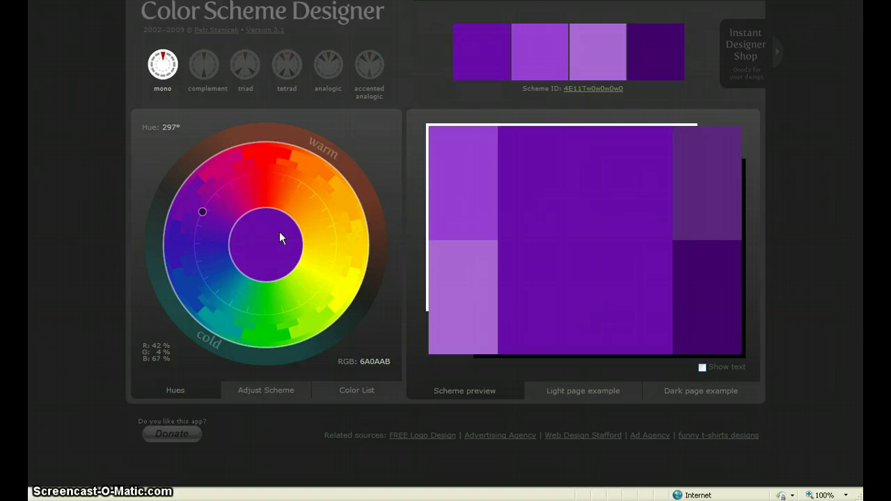
Step: Switch to the complement scheme and set the base hue to 271° on the color wheel
{"action": "left_click", "coordinate": [206, 66]}
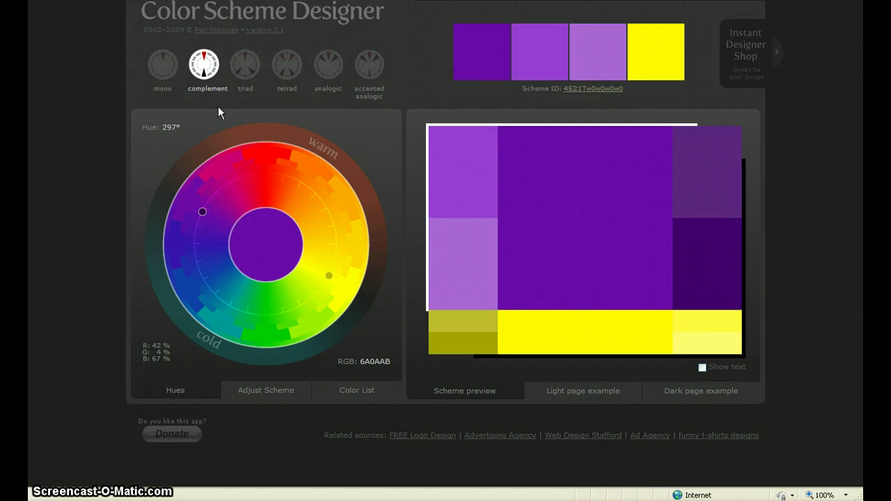
{"action": "left_click", "coordinate": [202, 222]}
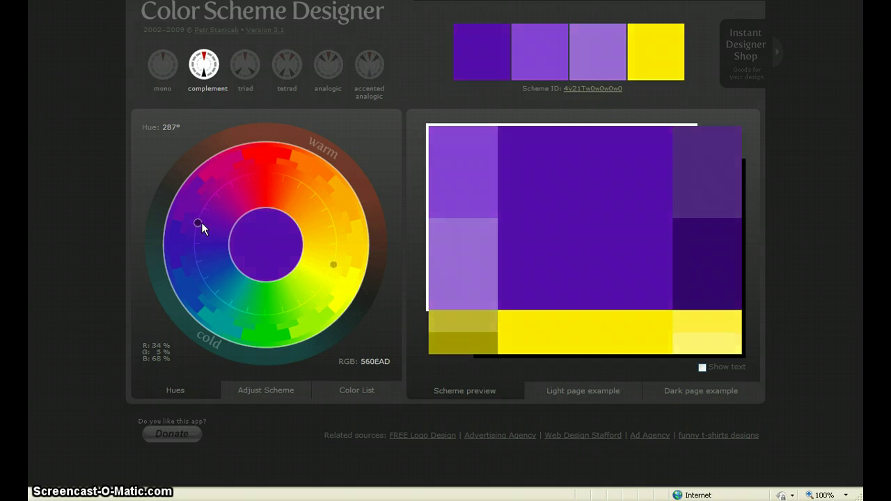
{"action": "left_click", "coordinate": [200, 243]}
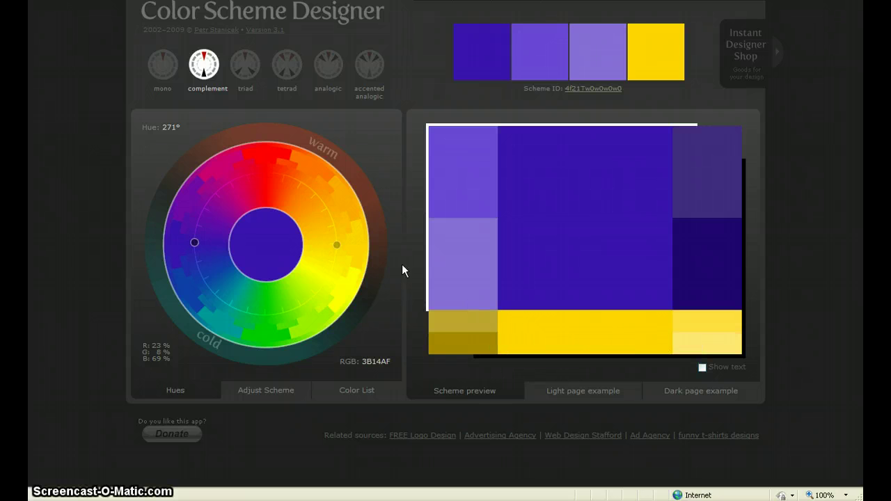
Step: Try the triad, tetrad, analogic and accented analogic schemes on the current base hue
{"action": "left_click", "coordinate": [247, 82]}
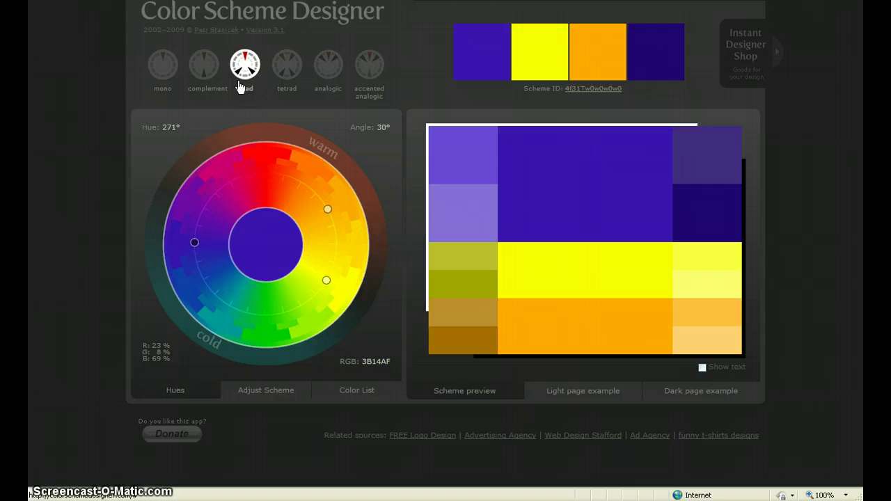
{"action": "mouse_move", "coordinate": [570, 266]}
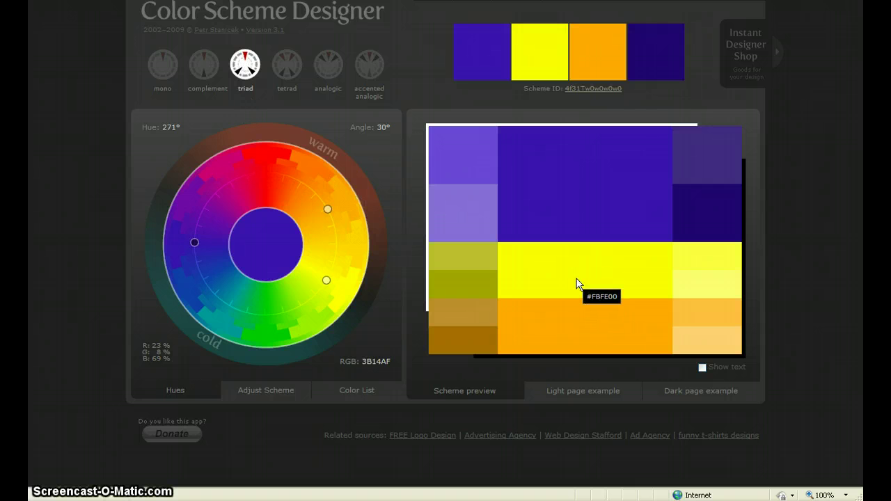
{"action": "left_click", "coordinate": [287, 66]}
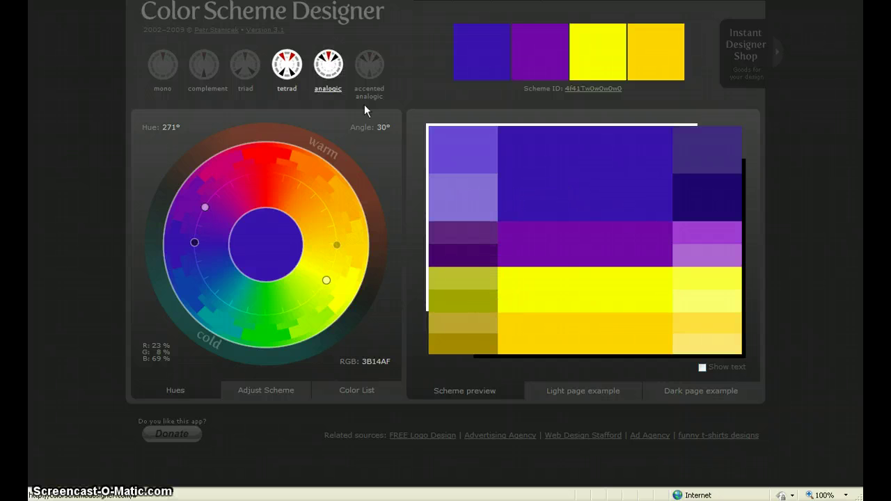
{"action": "left_click", "coordinate": [335, 74]}
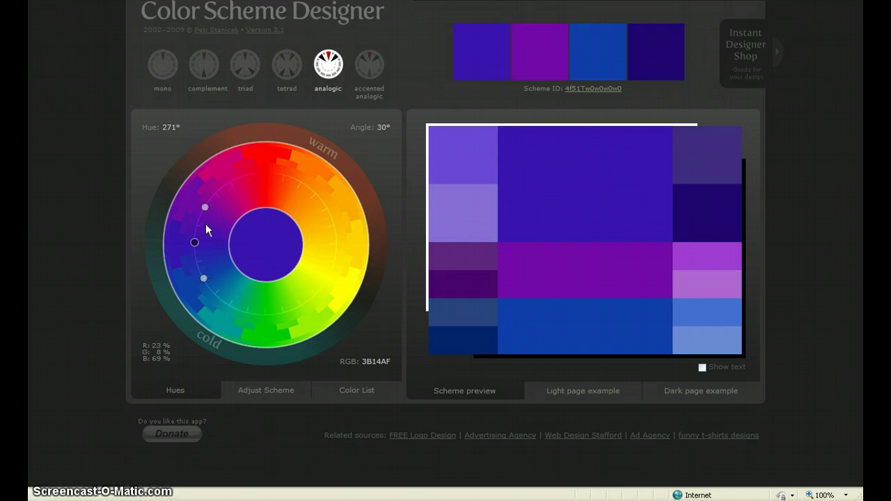
{"action": "left_click", "coordinate": [369, 69]}
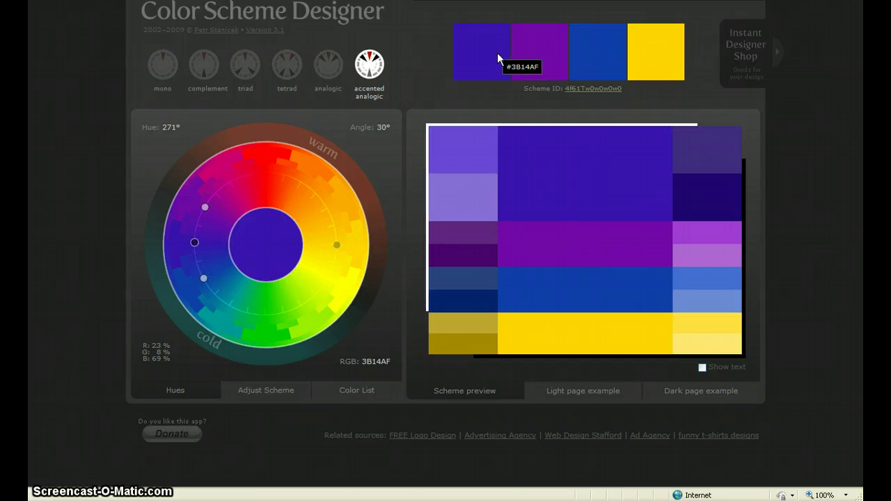
Step: Undo the scheme type changes back past the complement scheme's last hue adjustment, and redo that hue adjustment
{"action": "left_click", "coordinate": [328, 65]}
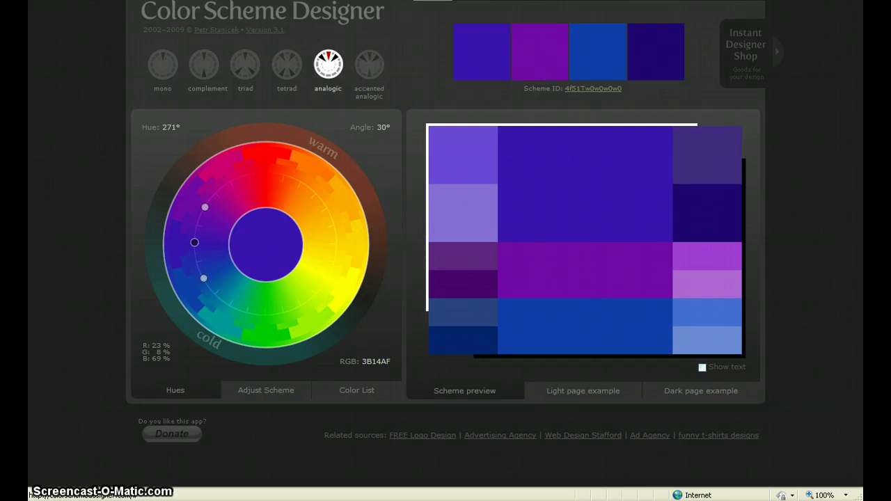
{"action": "left_click", "coordinate": [245, 64]}
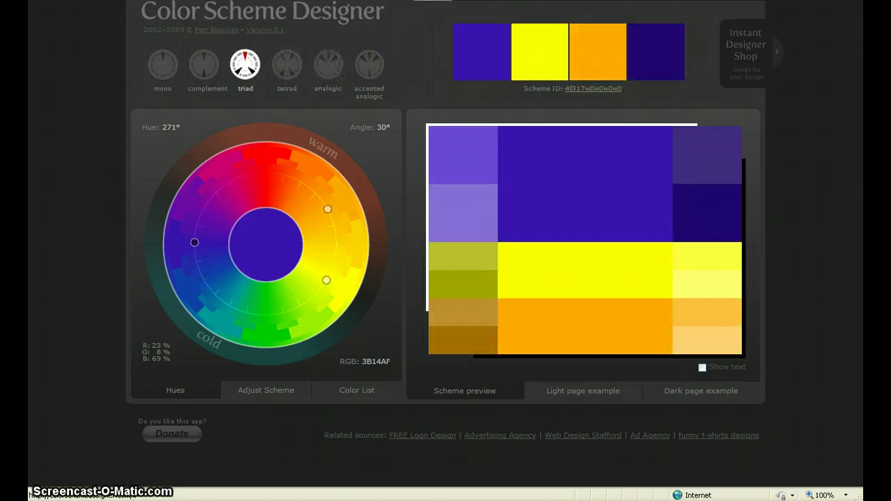
{"action": "left_click", "coordinate": [204, 65]}
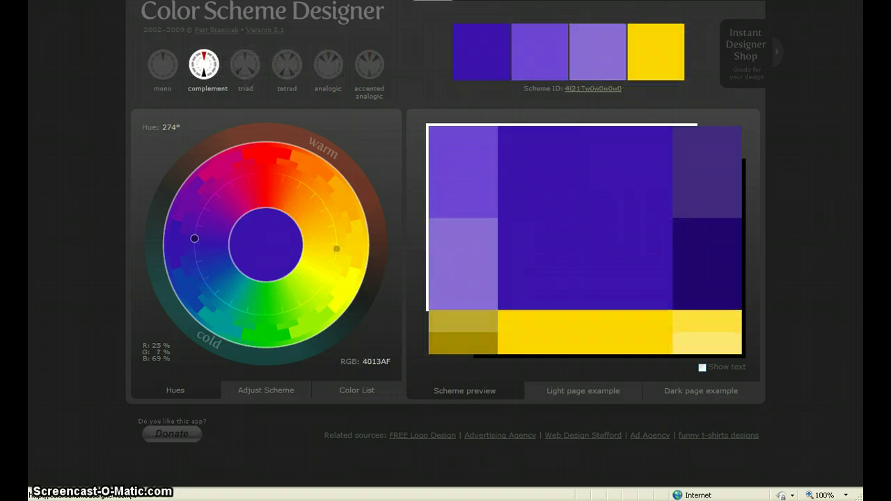
{"action": "left_click", "coordinate": [472, 0]}
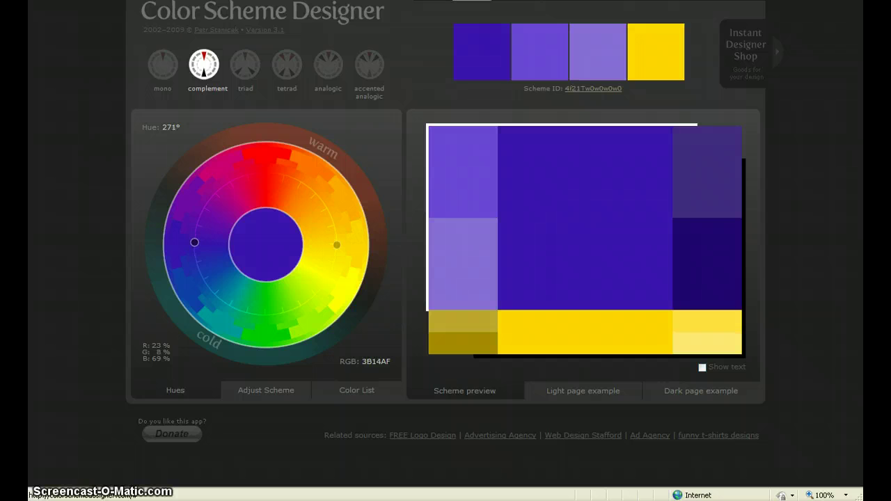
Step: Preview the palette under simulated tritanopy, protanomaly, deuteranomaly, tritanomaly, full colorblindness and atypical monochromatism
{"action": "mouse_move", "coordinate": [522, 0]}
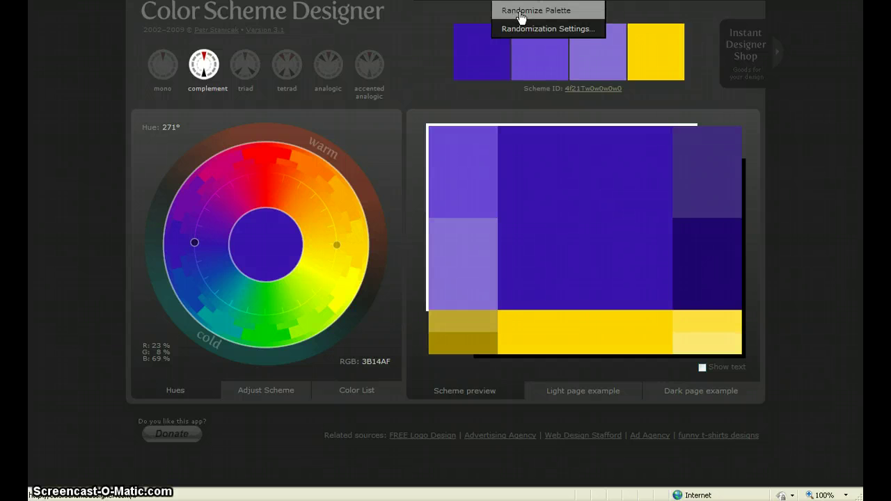
{"action": "mouse_move", "coordinate": [608, 7]}
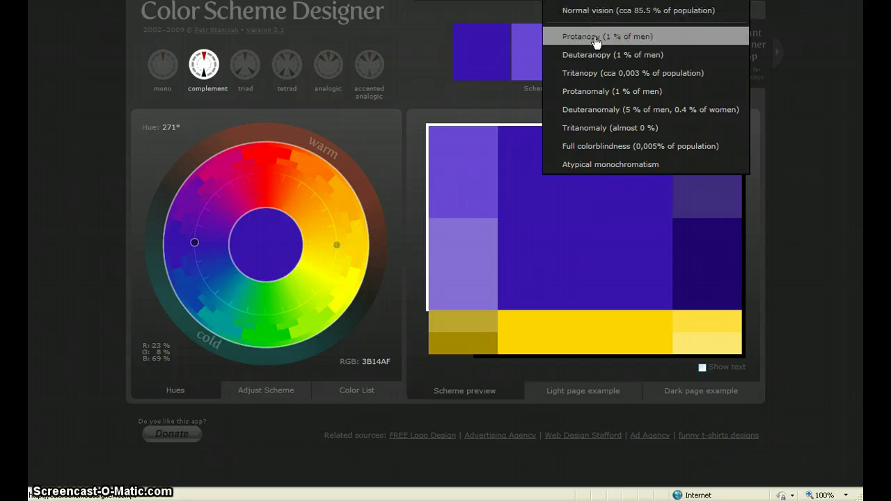
{"action": "left_click", "coordinate": [596, 71]}
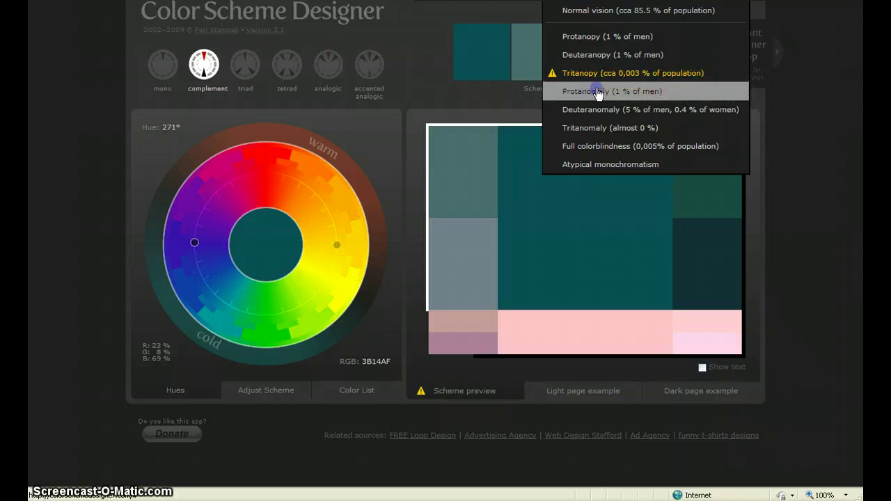
{"action": "left_click", "coordinate": [598, 92]}
{"action": "left_click", "coordinate": [600, 110]}
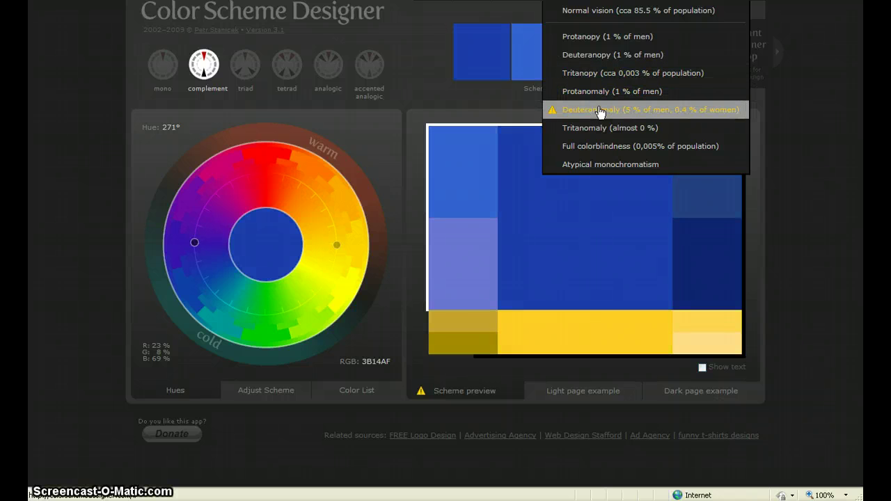
{"action": "left_click", "coordinate": [601, 128]}
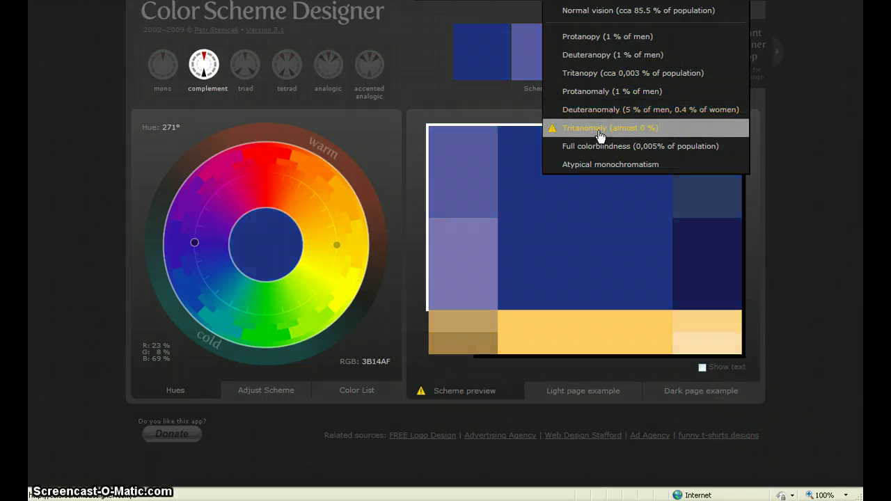
{"action": "left_click", "coordinate": [601, 144]}
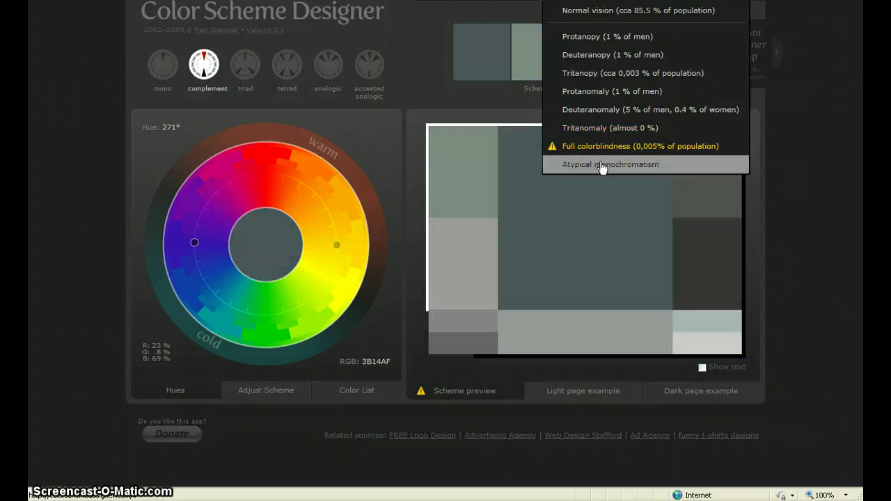
{"action": "left_click", "coordinate": [602, 166]}
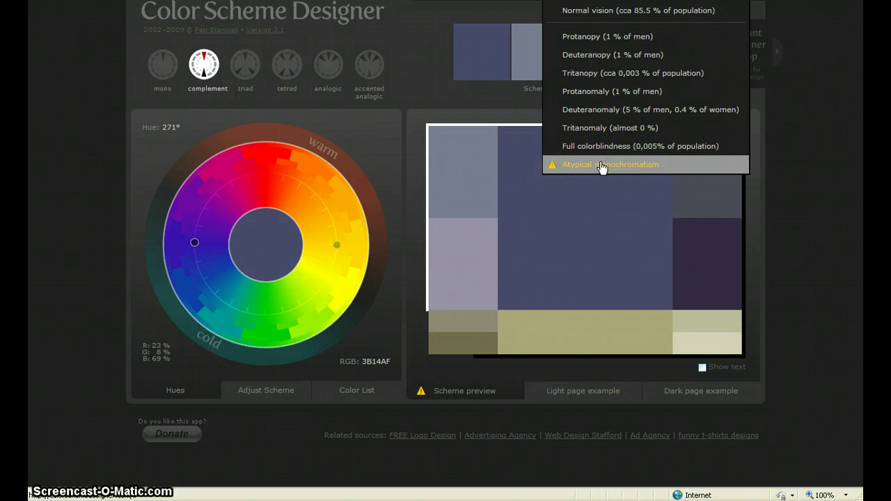
Step: Preview the palette under simulated deuteranomaly, protanomaly, deuteranopy and protanopy
{"action": "left_click", "coordinate": [589, 112]}
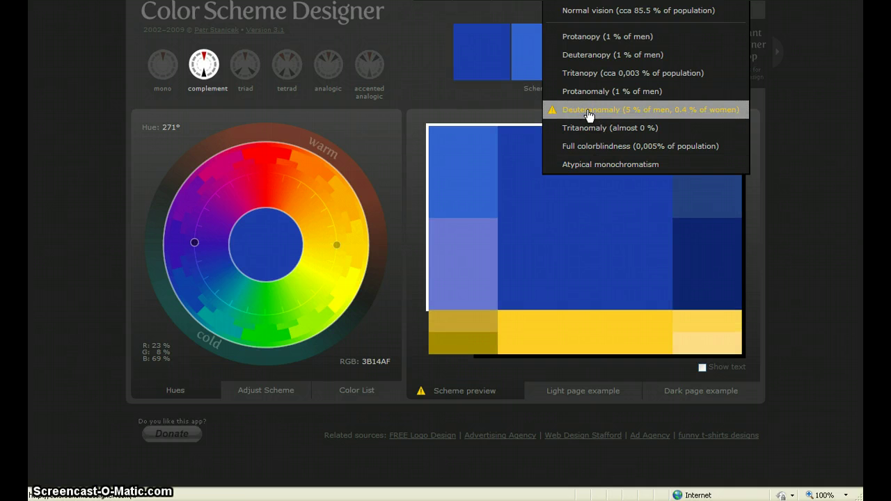
{"action": "left_click", "coordinate": [584, 95]}
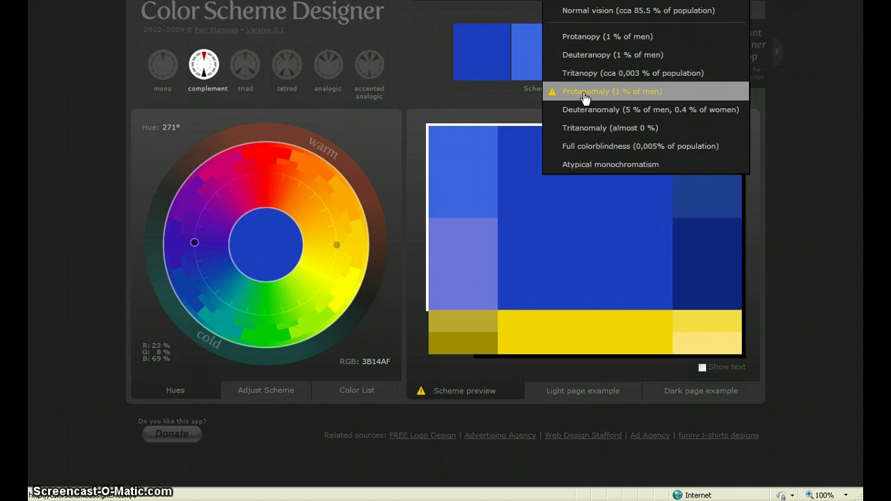
{"action": "left_click", "coordinate": [577, 55]}
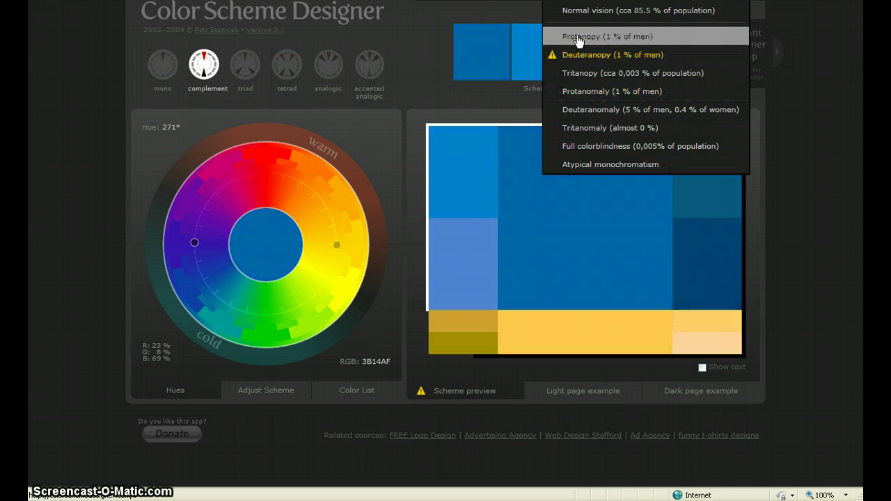
{"action": "left_click", "coordinate": [579, 37]}
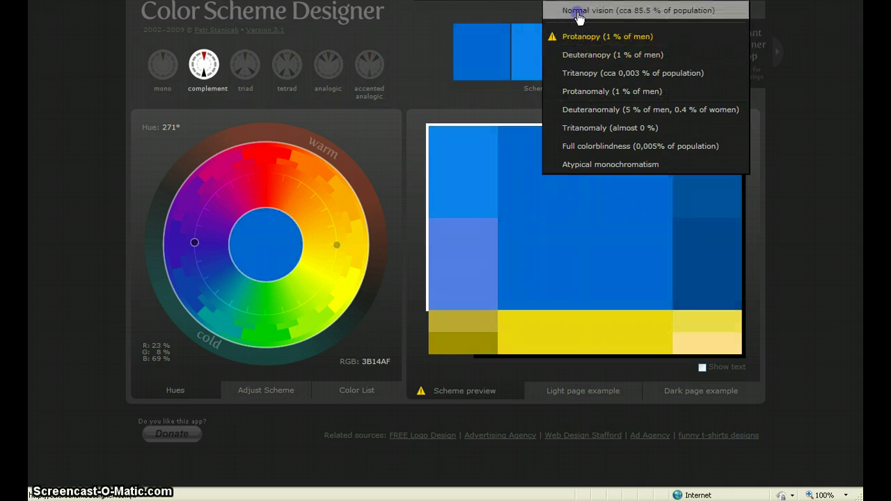
Step: Restore the palette preview to normal vision and export the complement scheme as HTML+CSS
{"action": "left_click", "coordinate": [579, 14]}
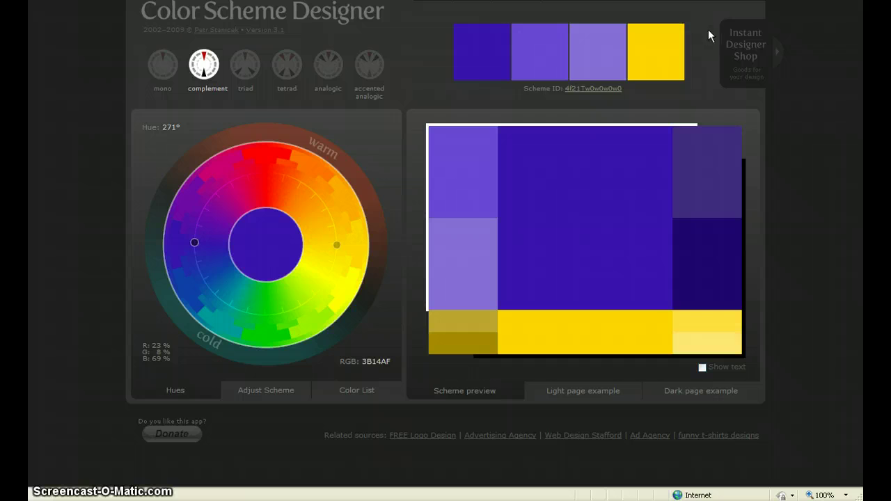
{"action": "mouse_move", "coordinate": [651, 2]}
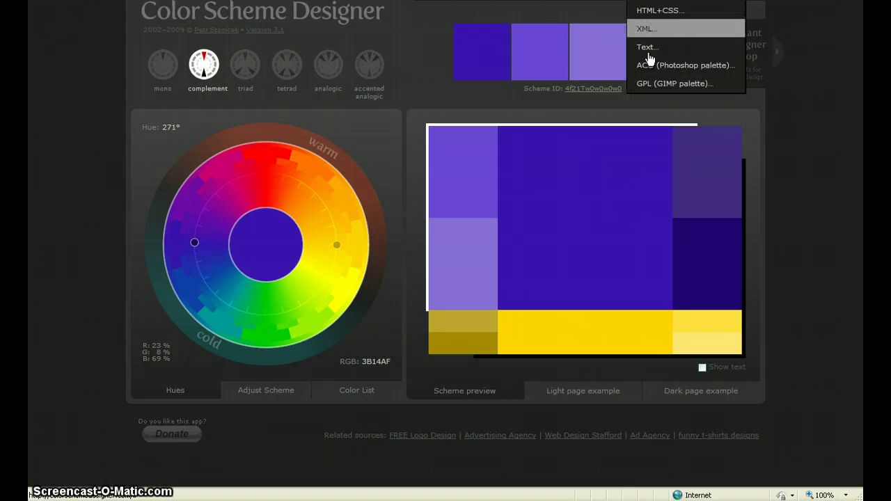
{"action": "left_click", "coordinate": [648, 12]}
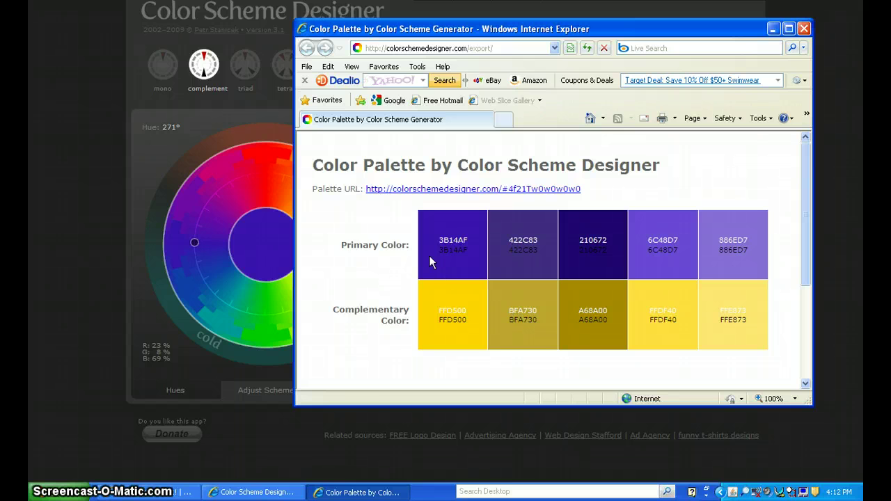
Step: Open the palette URL from the exported palette page and show the scheme in a maximized, full-screen browser window
{"action": "left_click", "coordinate": [423, 189]}
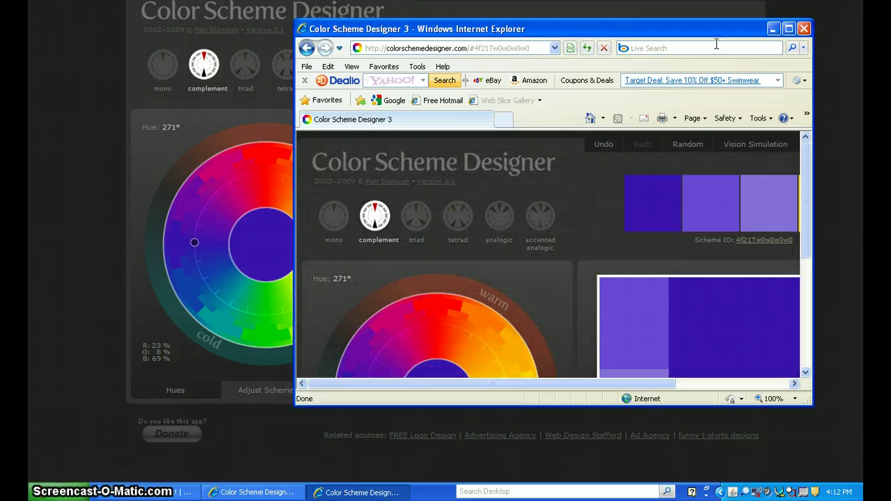
{"action": "left_click", "coordinate": [790, 28]}
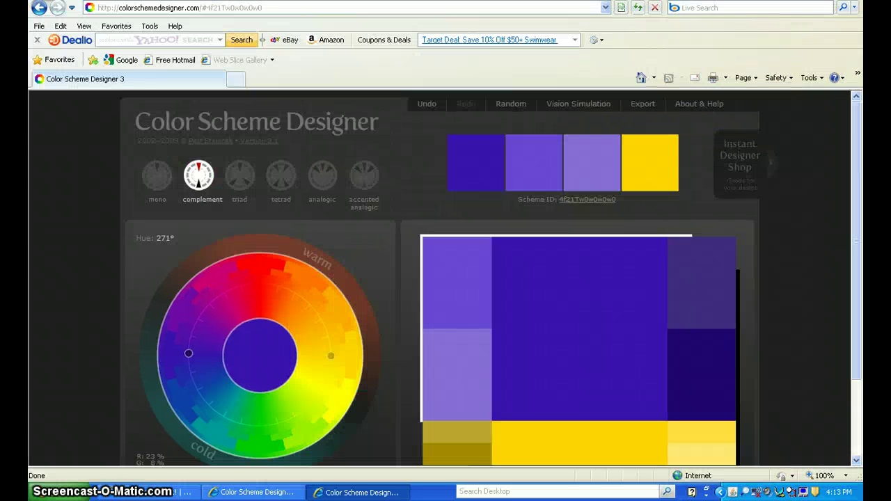
{"action": "key", "text": "F11"}
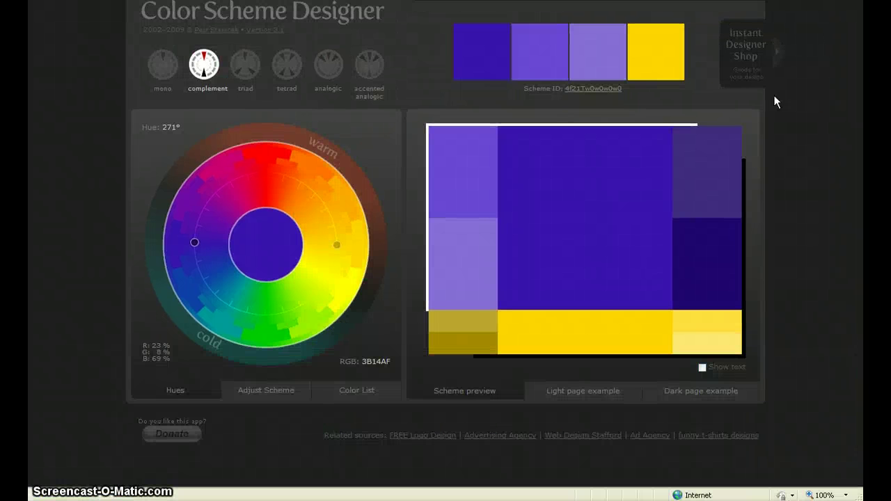